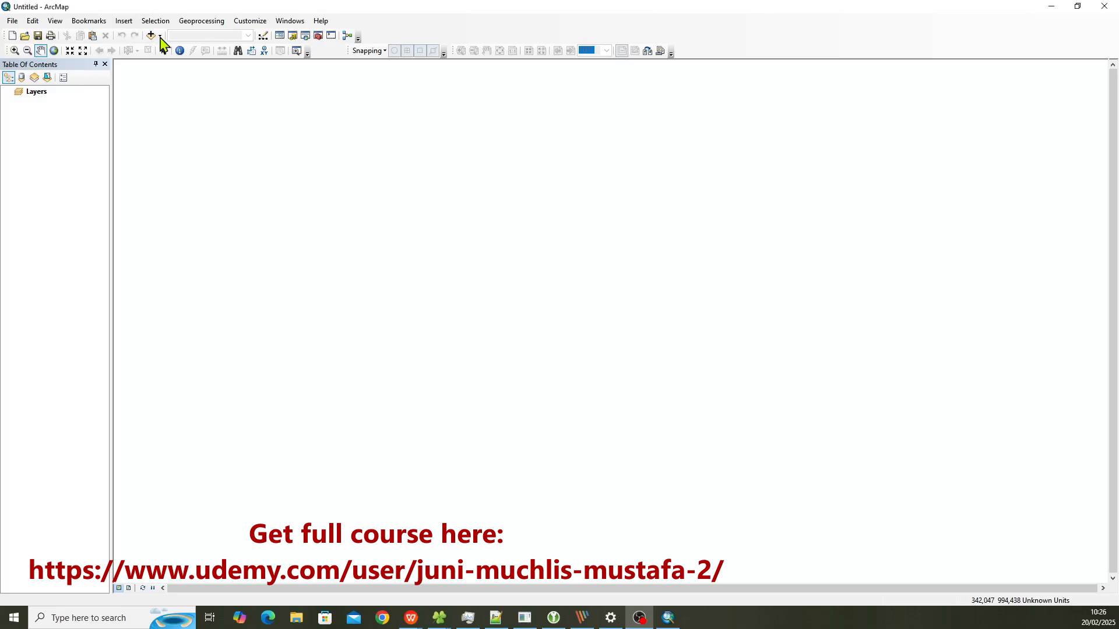
Step: Add the road_network_GCS.shp shapefile from the GCS-WGS84 folder to the map
click(161, 36)
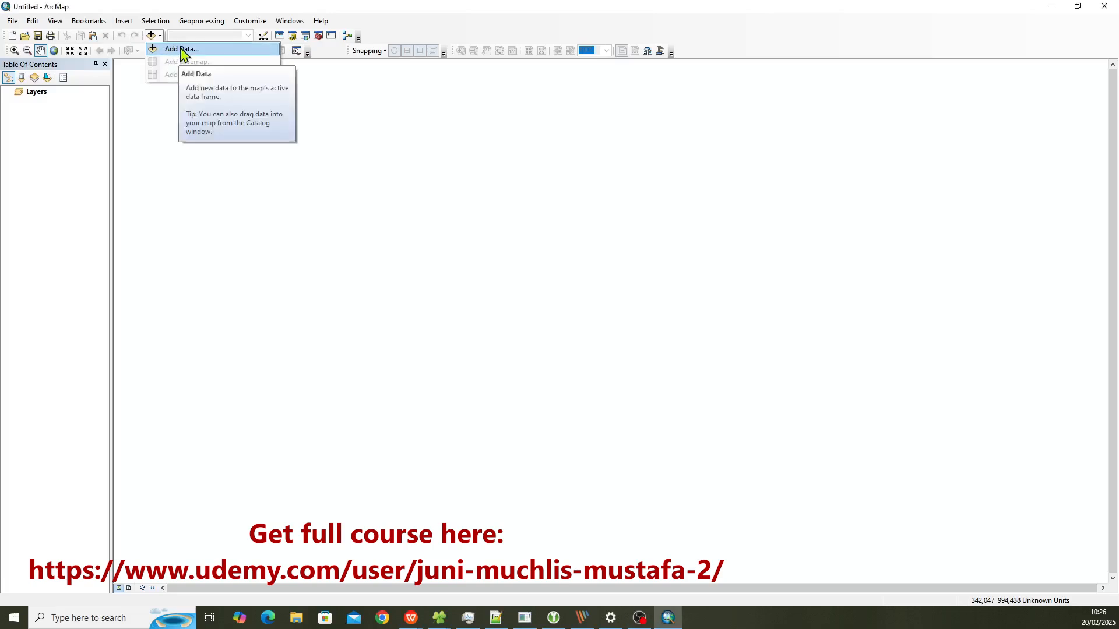
click(183, 52)
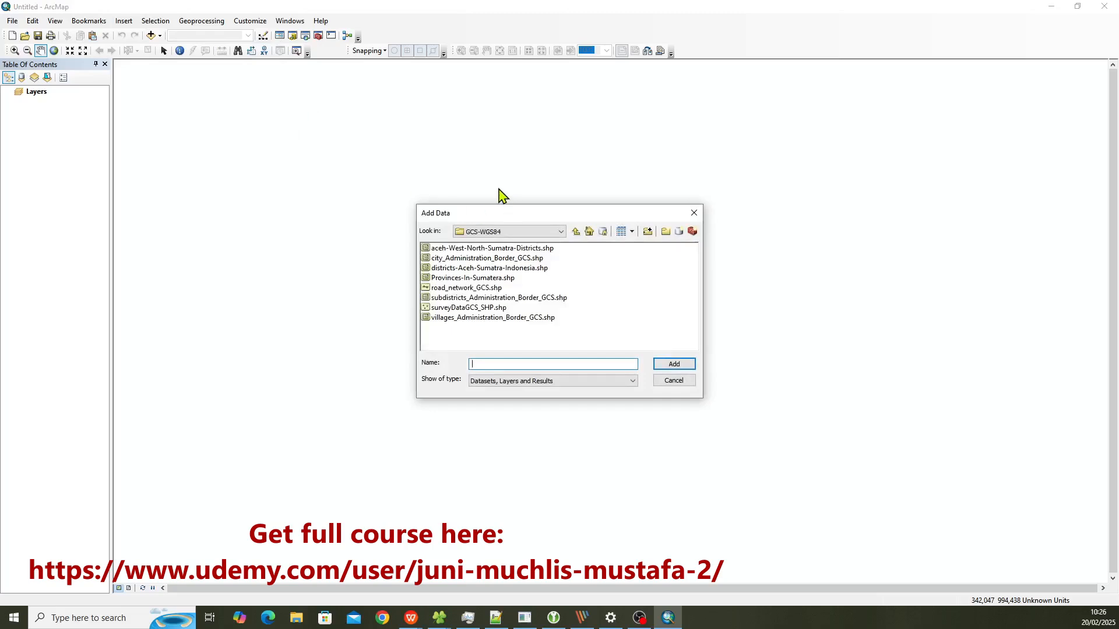
click(449, 289)
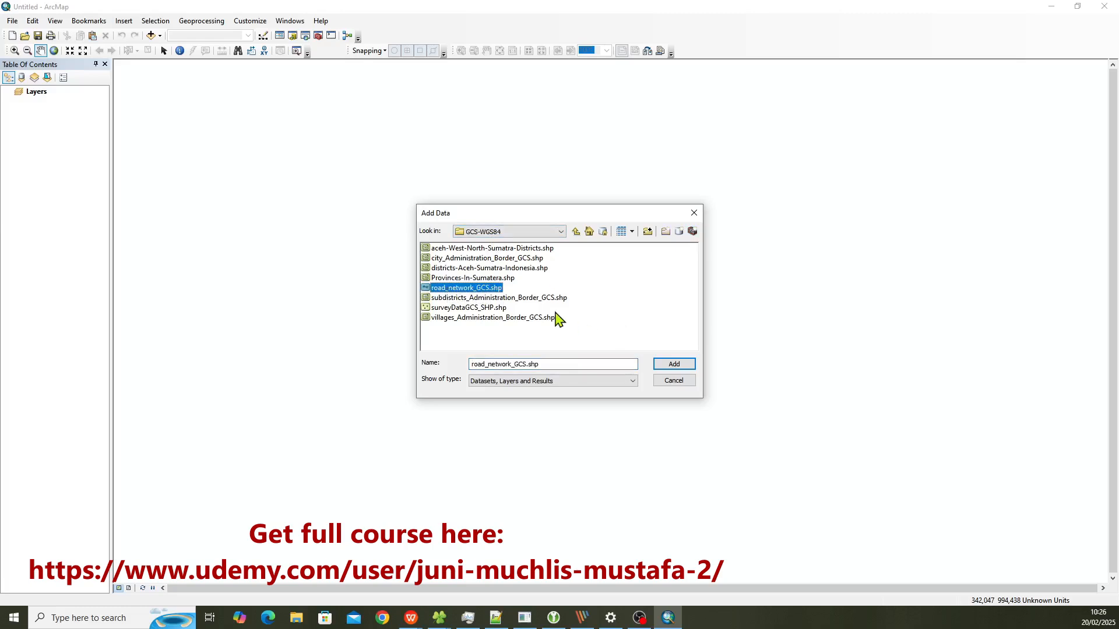
click(674, 366)
drag(434, 212, 199, 205)
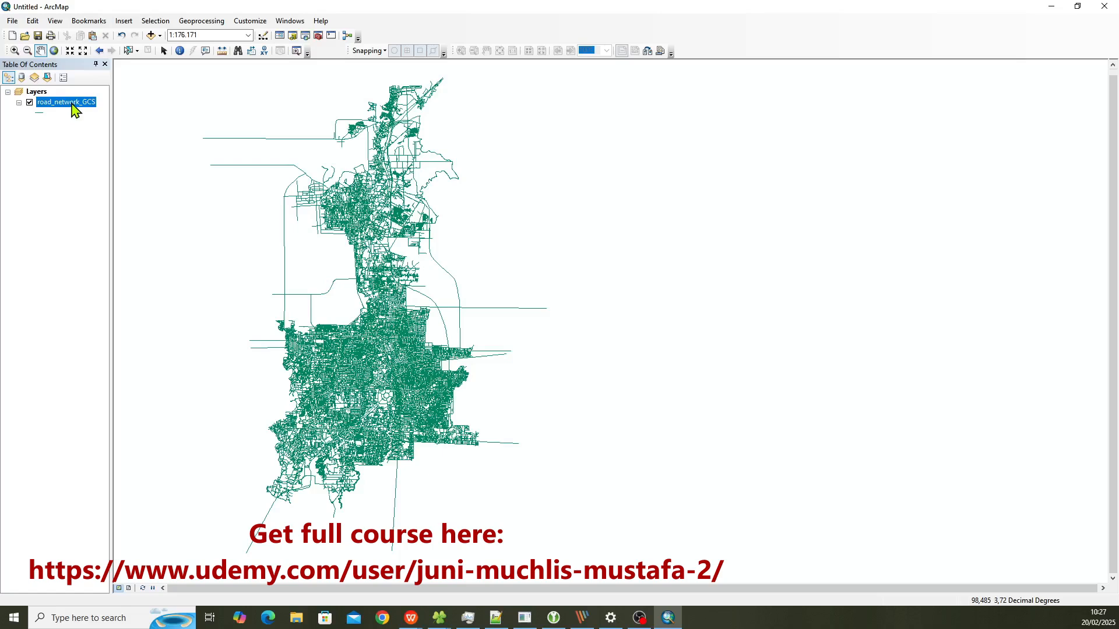
Step: View the symbology settings in the road_network_GCS layer's properties and close them without changes
right_click(73, 109)
click(137, 345)
drag(464, 155, 238, 169)
click(271, 181)
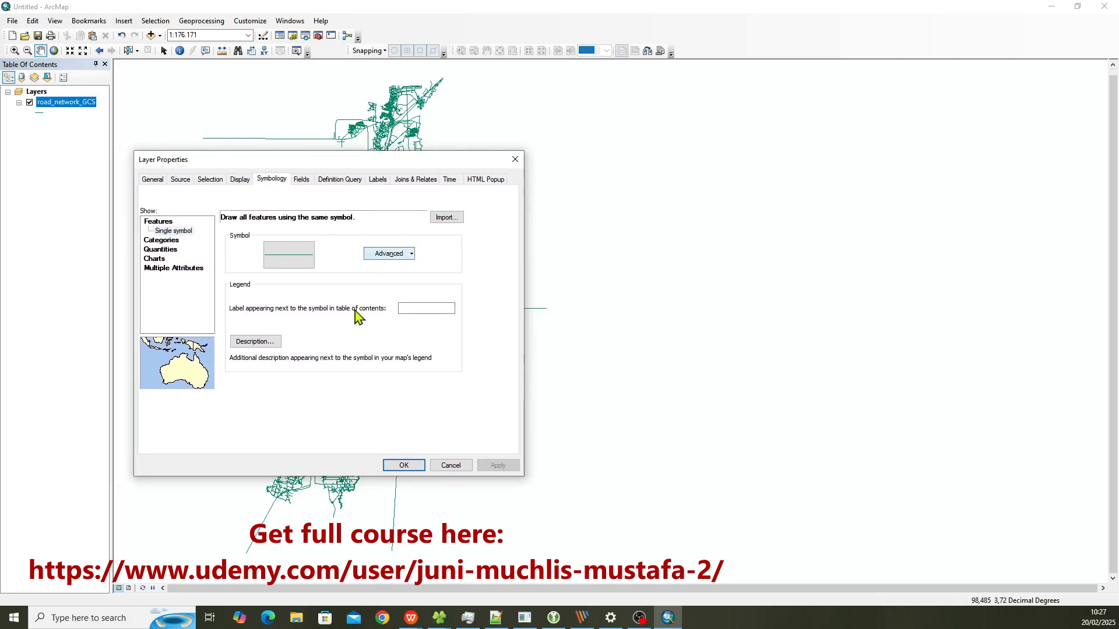
click(447, 467)
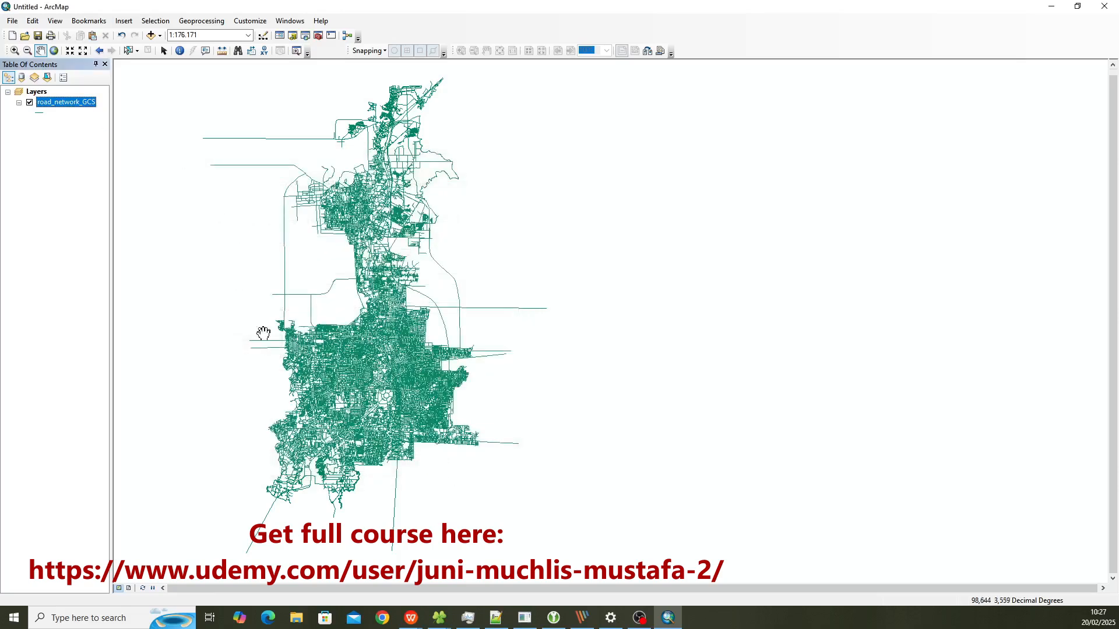
Step: Open the symbol selector for the road_network_GCS layer's single symbol and browse the available line styles
double_click(66, 105)
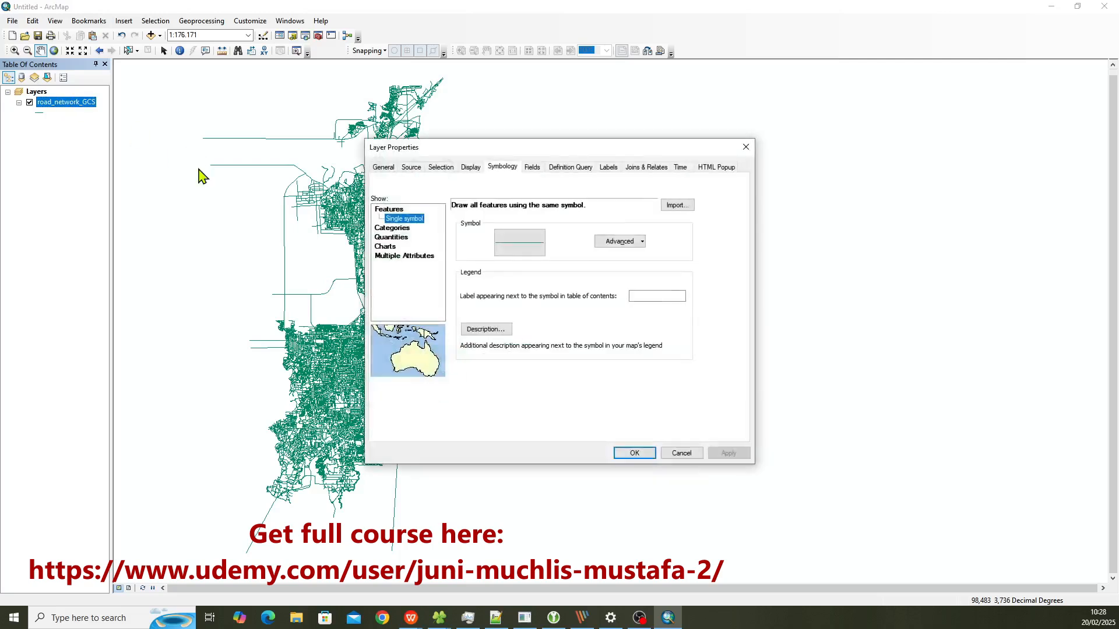
drag(259, 174, 229, 175)
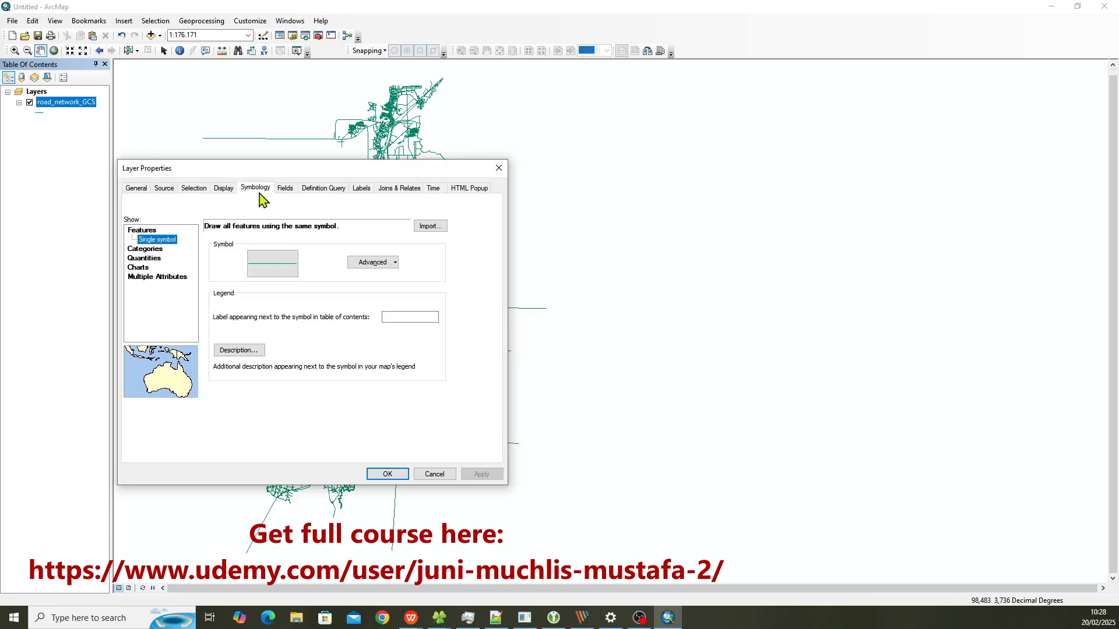
click(260, 192)
click(144, 239)
click(267, 270)
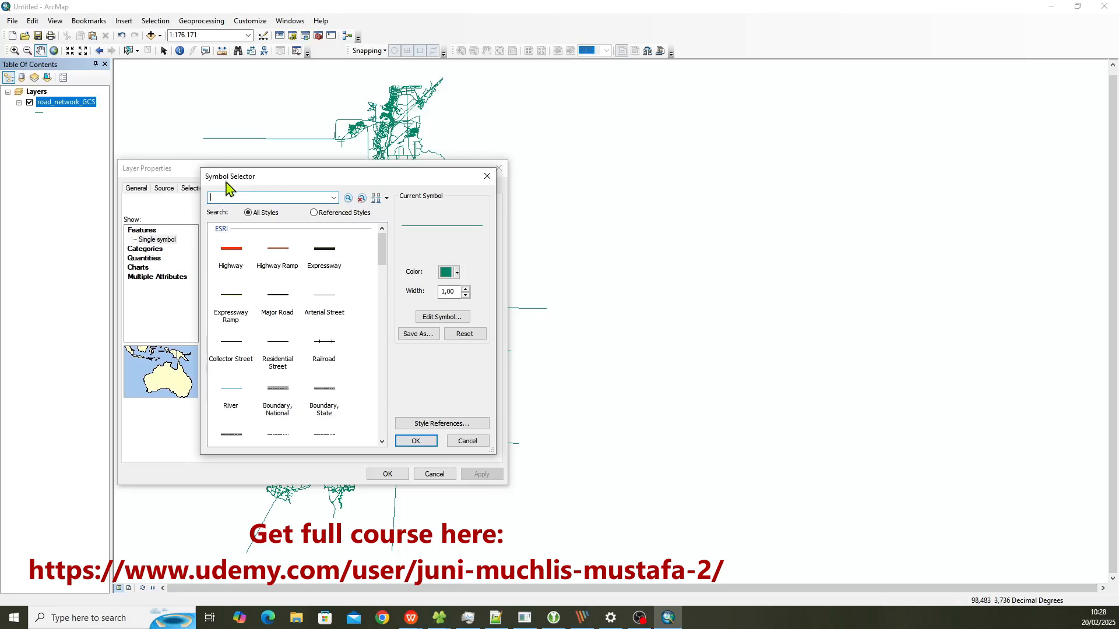
scroll(272, 321, down, 5)
scroll(271, 321, down, 10)
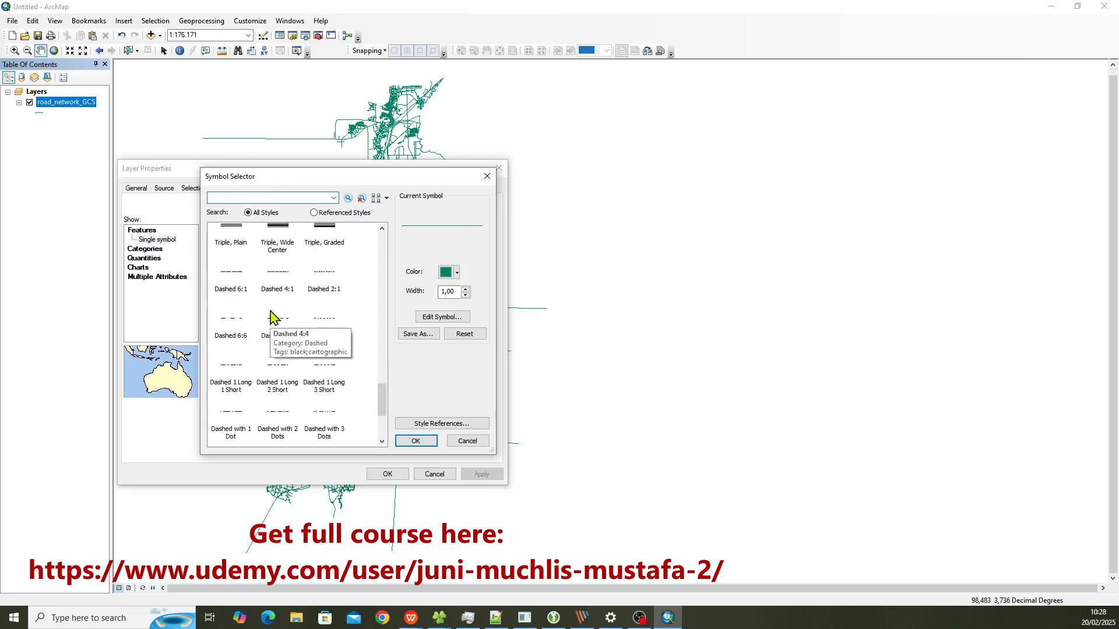
scroll(269, 318, up, 15)
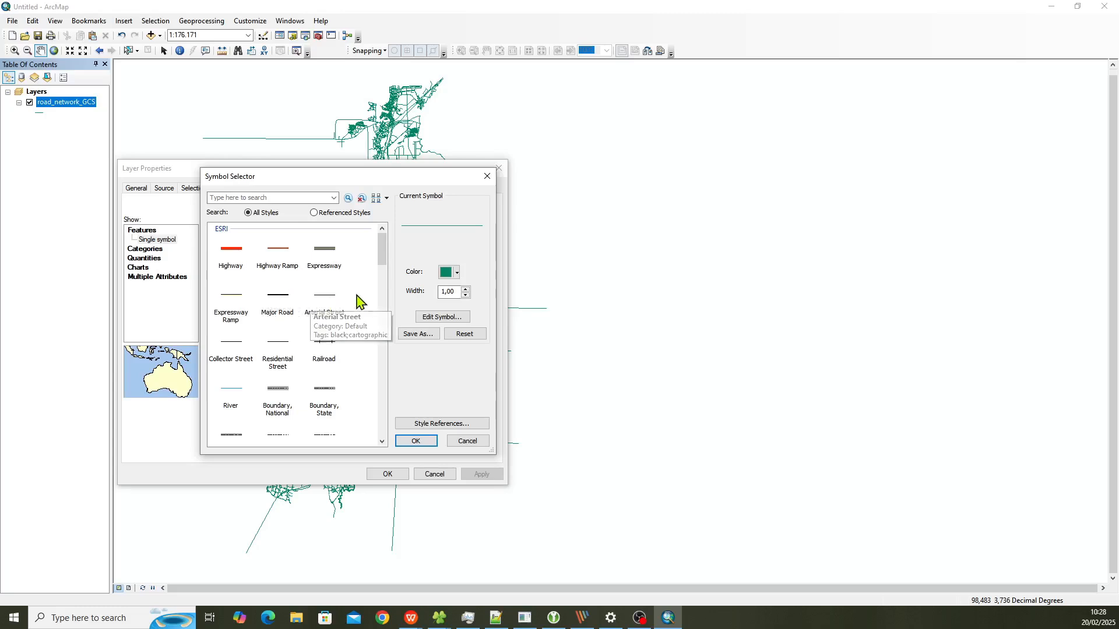
Step: Preview several ESRI road line styles and apply the Expressway Ramp symbol to the road_network_GCS layer
click(230, 264)
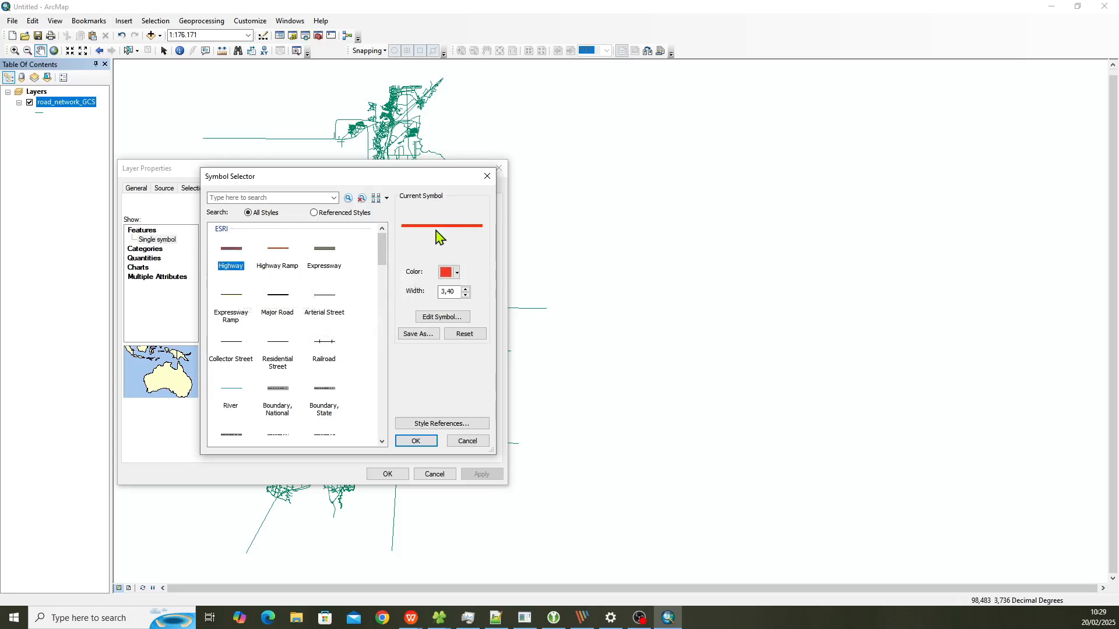
click(290, 266)
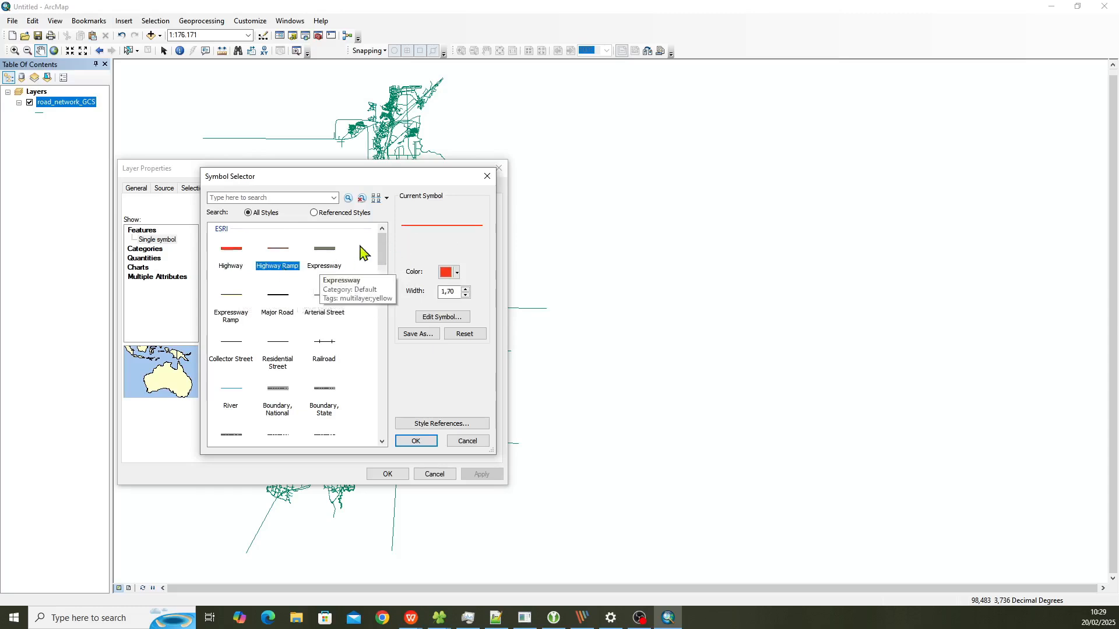
click(313, 313)
click(279, 315)
click(231, 316)
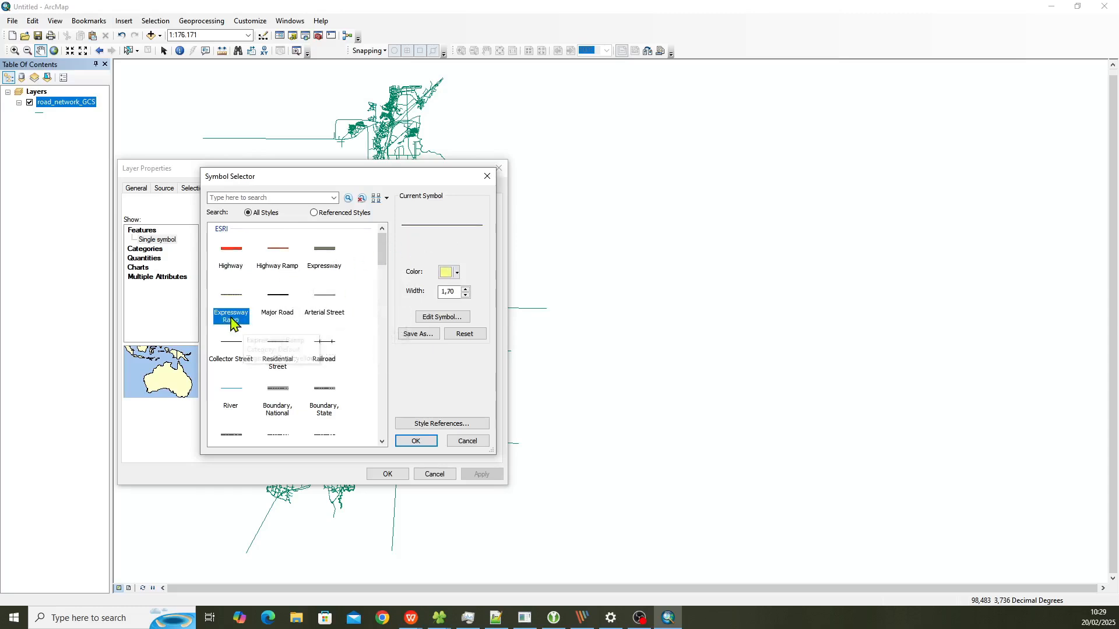
drag(366, 178, 325, 241)
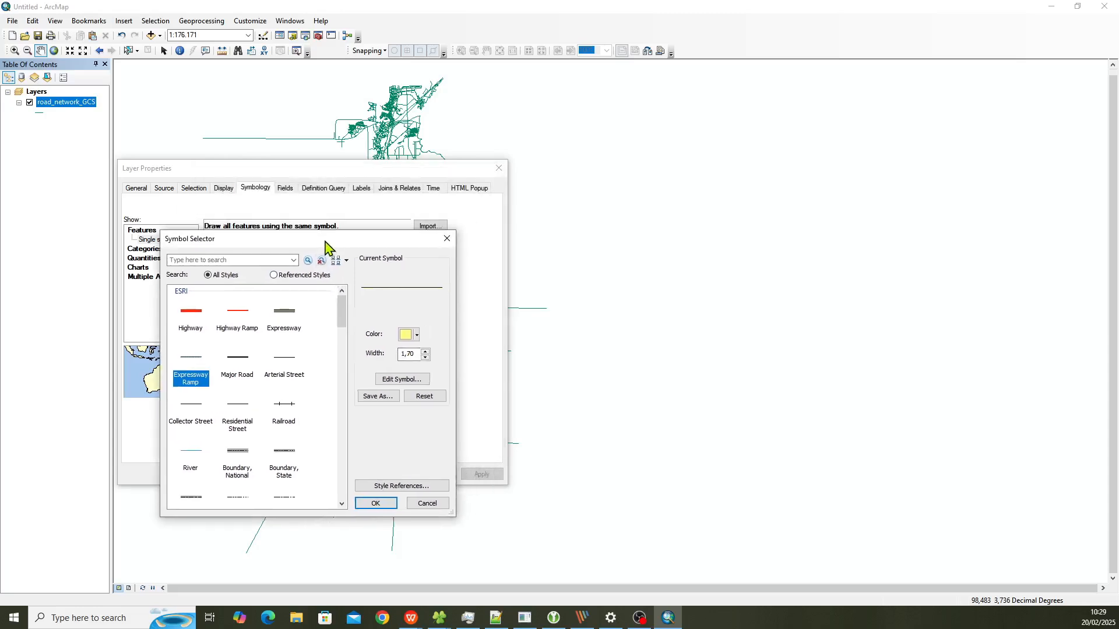
click(387, 504)
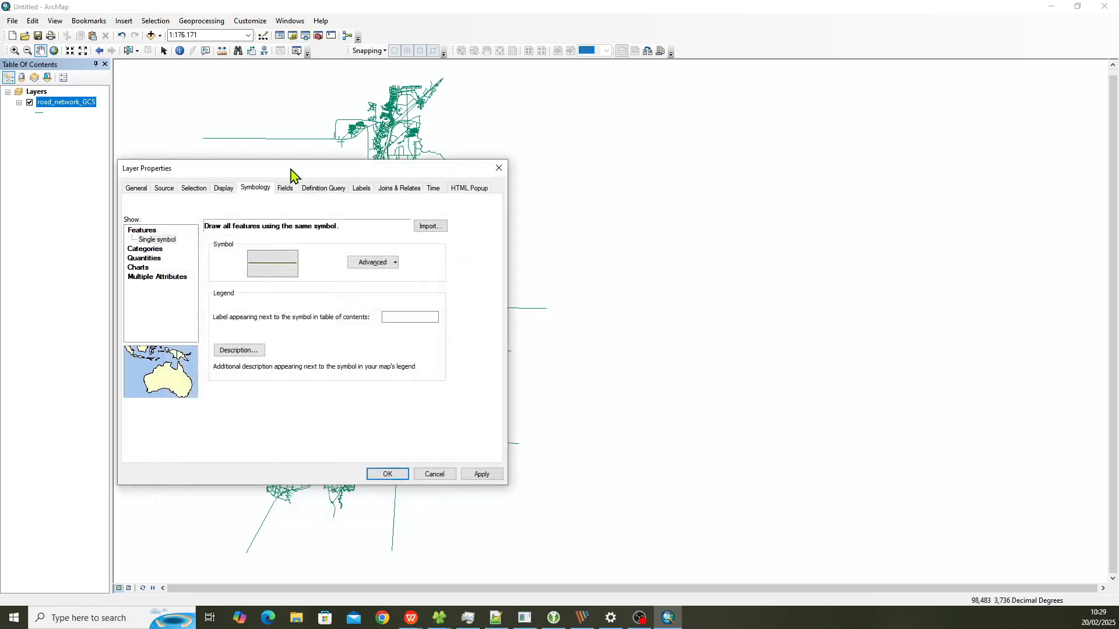
drag(290, 169, 288, 216)
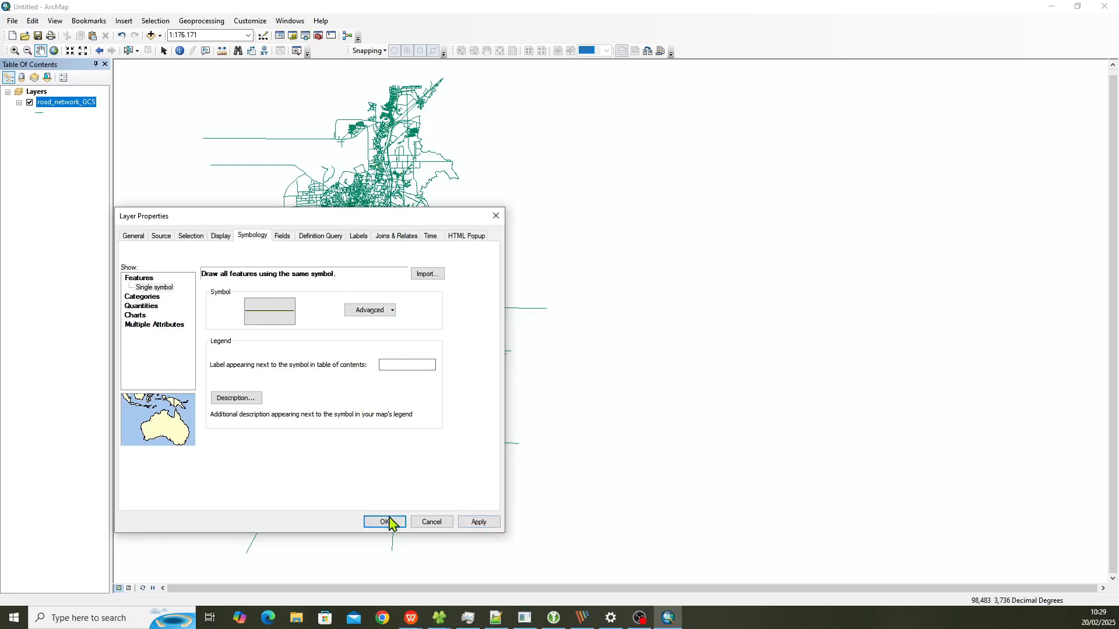
click(478, 522)
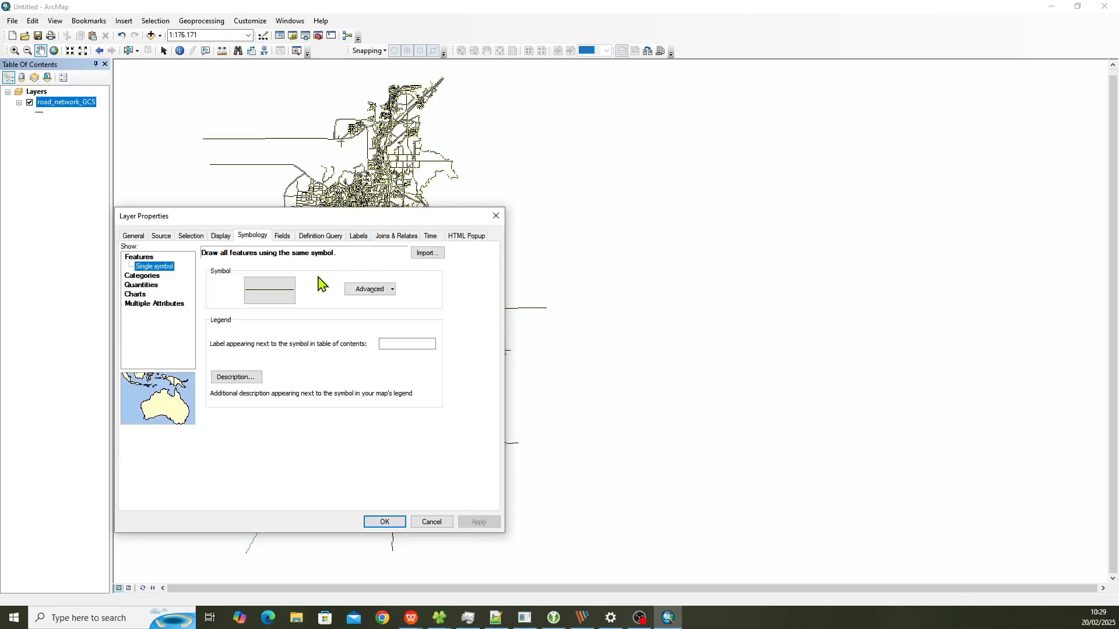
Step: Apply the Highway Ramp line symbol to the road_network_GCS layer
click(276, 294)
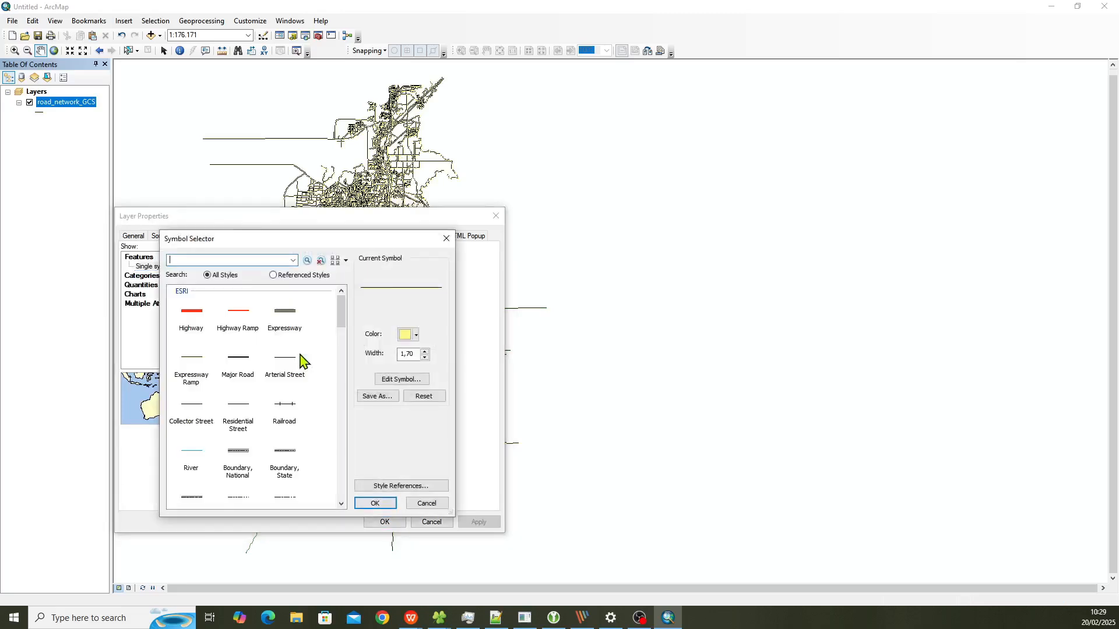
click(229, 315)
click(375, 503)
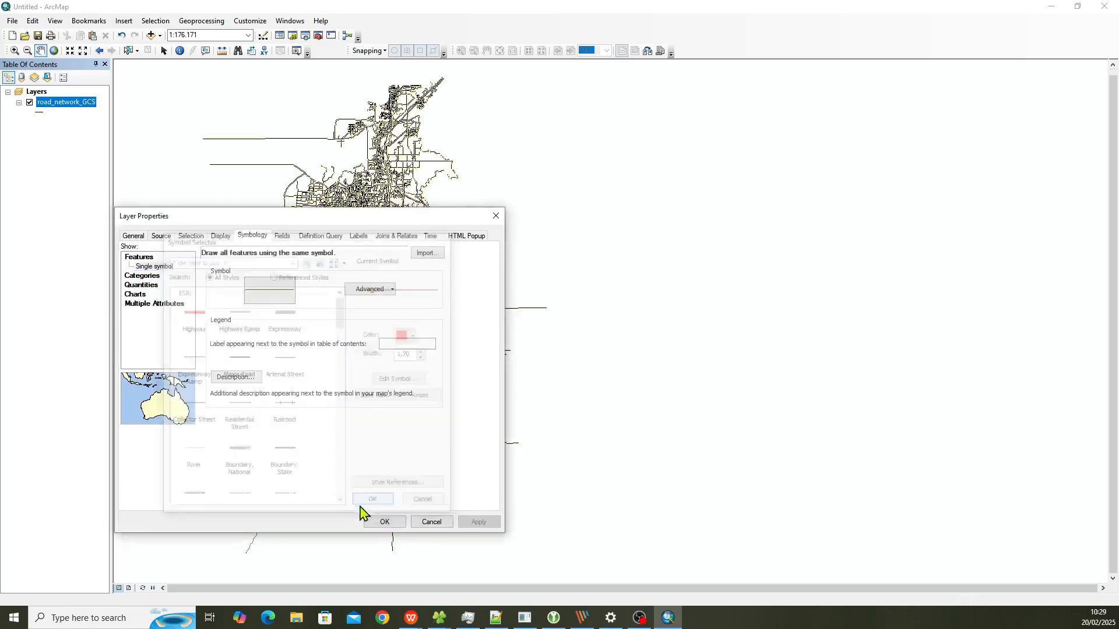
click(480, 522)
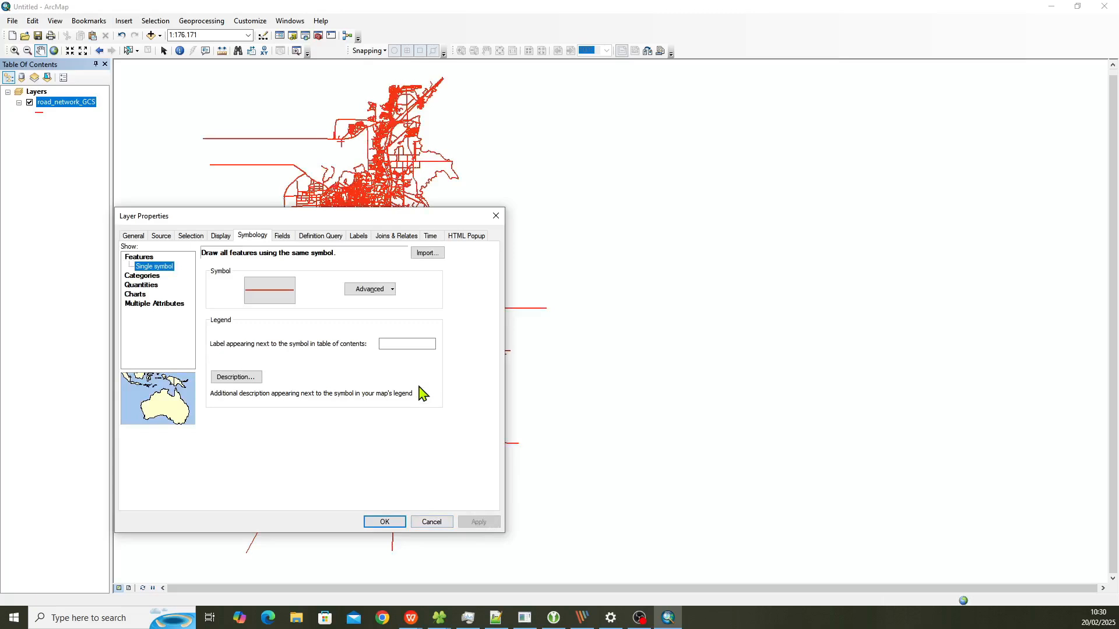
Step: Change the road layer's line colour to dark blue and apply it to the map
click(269, 288)
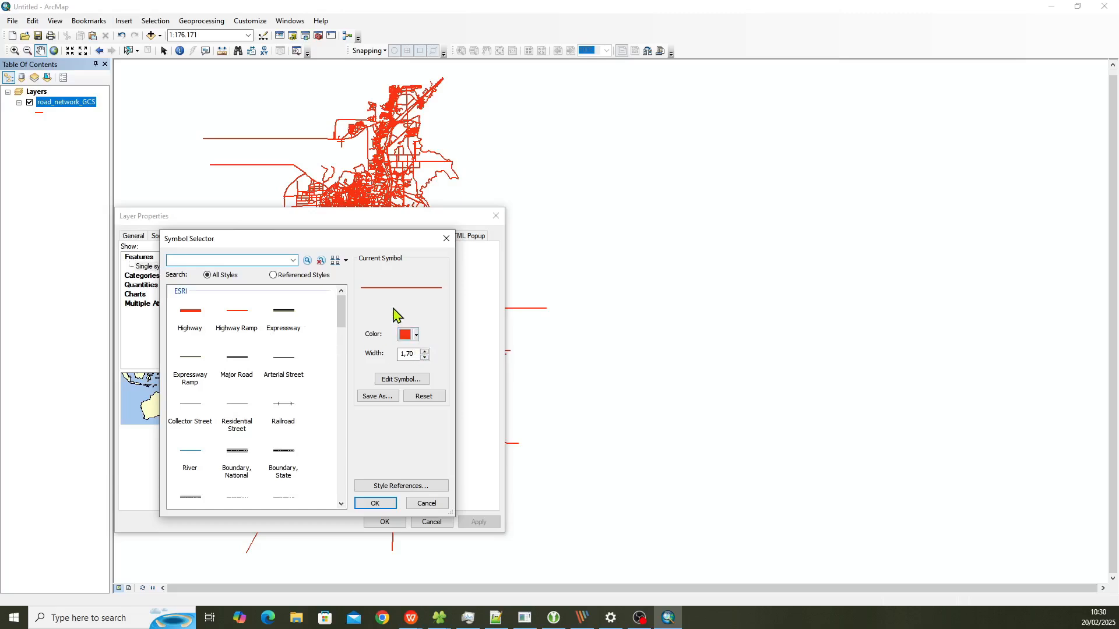
click(417, 336)
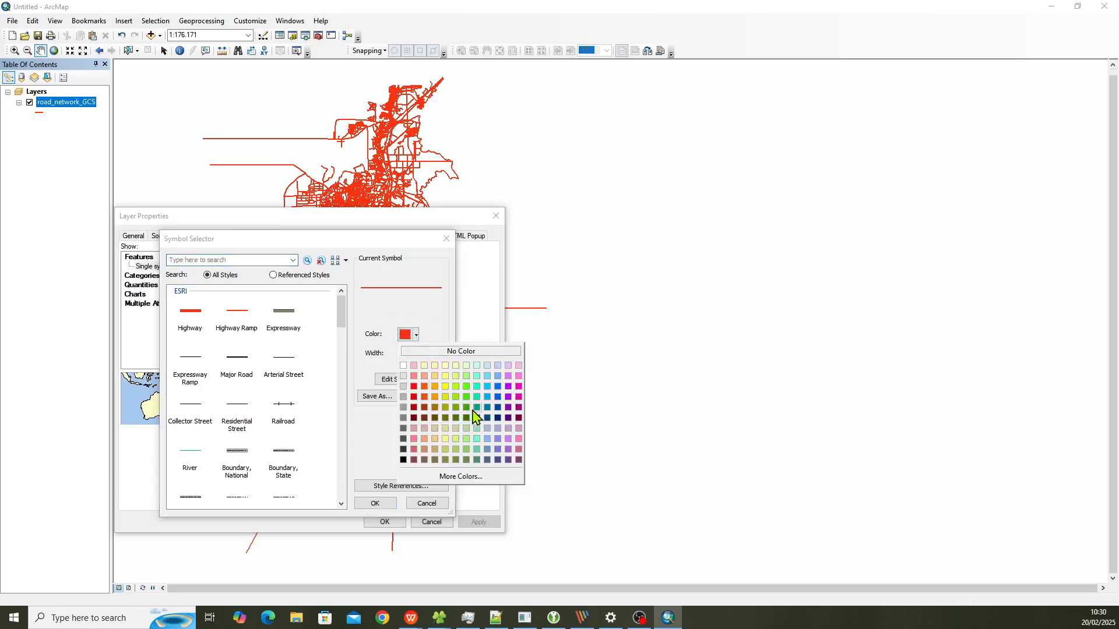
click(497, 407)
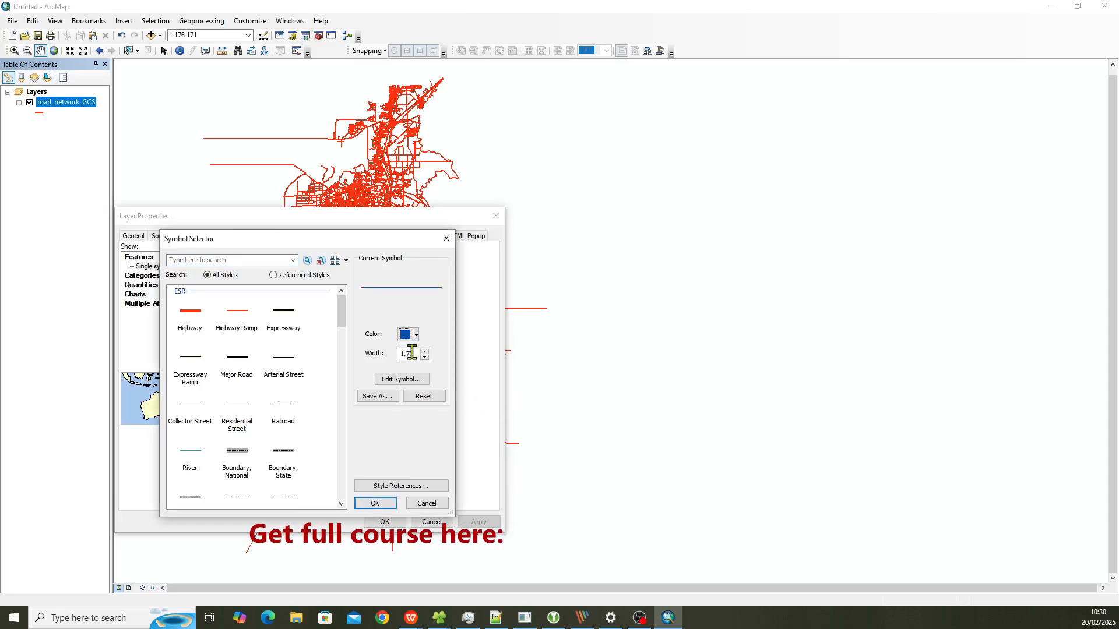
click(389, 506)
click(479, 521)
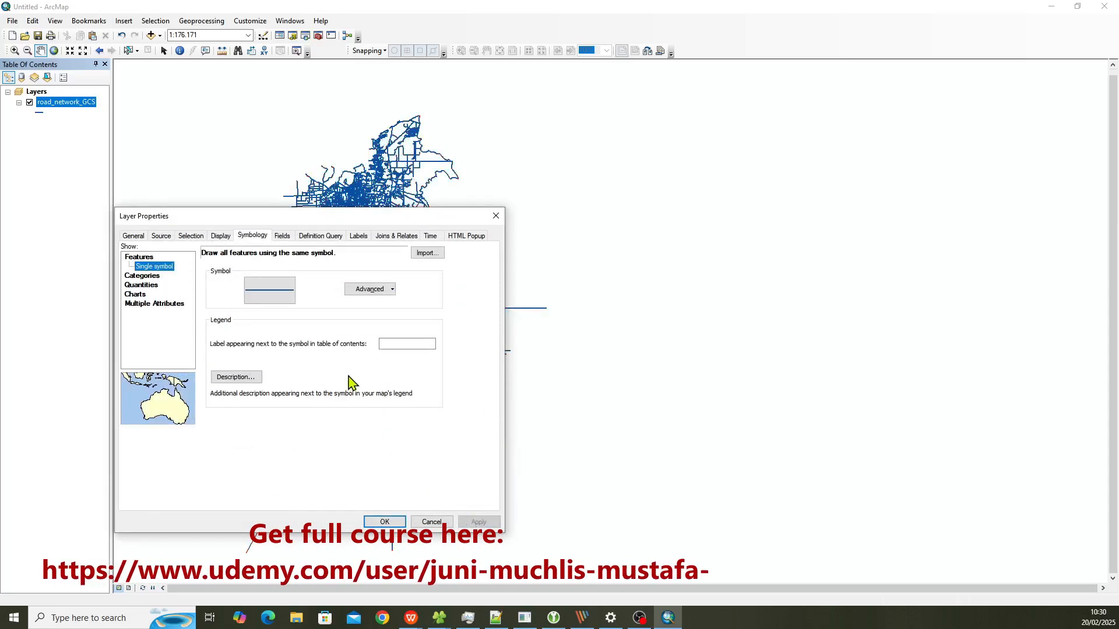
Step: Set the road layer's line width to 1 and its colour to orange, apply the changes and close the layer properties
click(286, 302)
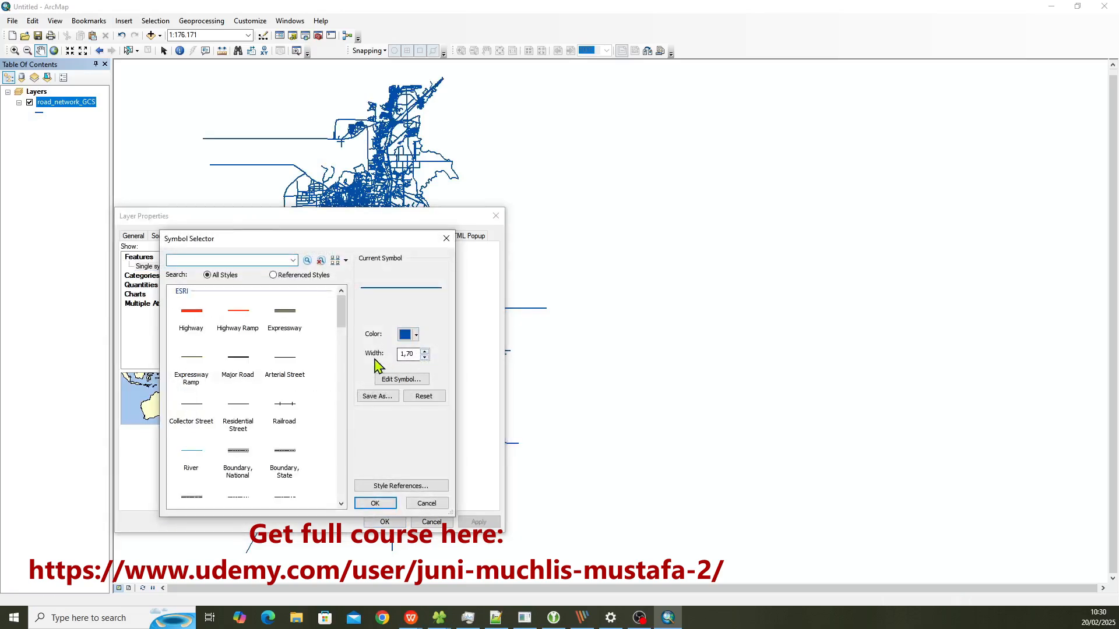
click(425, 357)
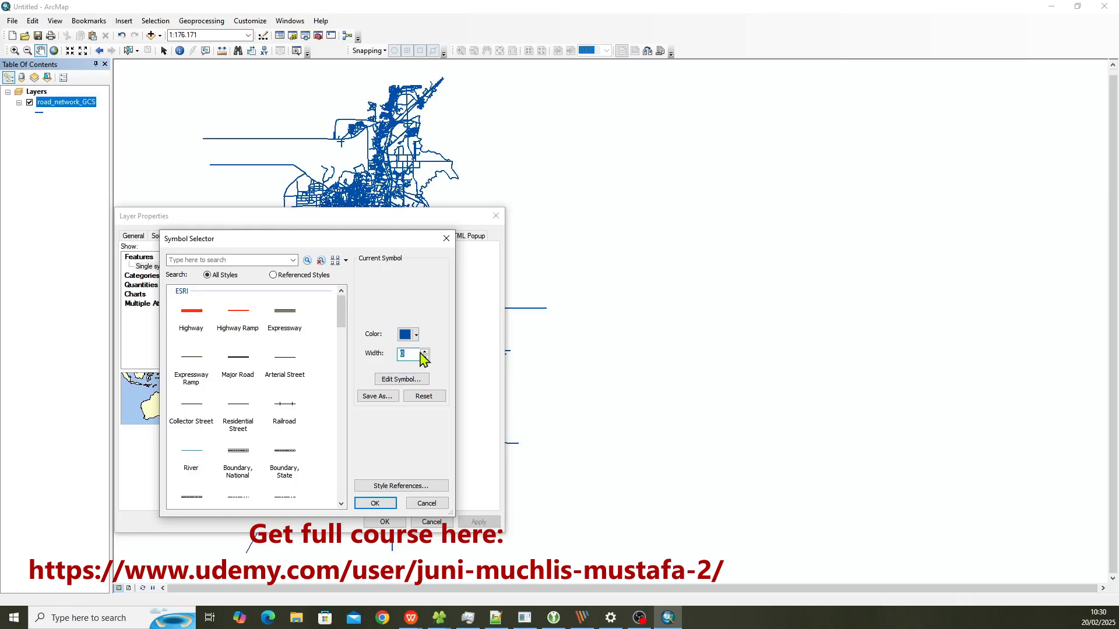
text(1)
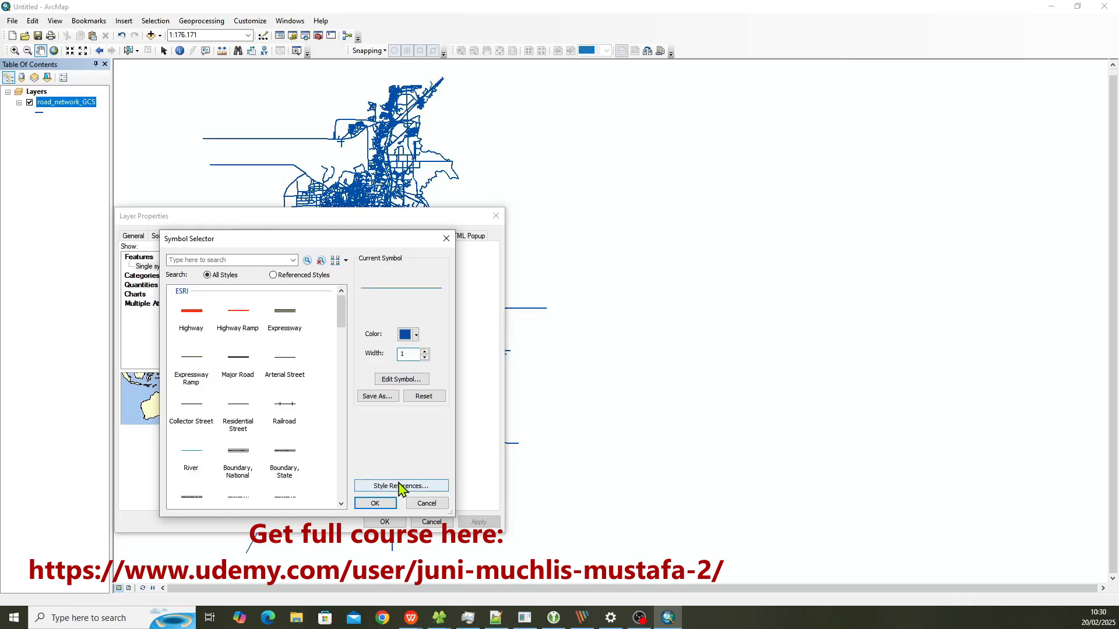
click(417, 336)
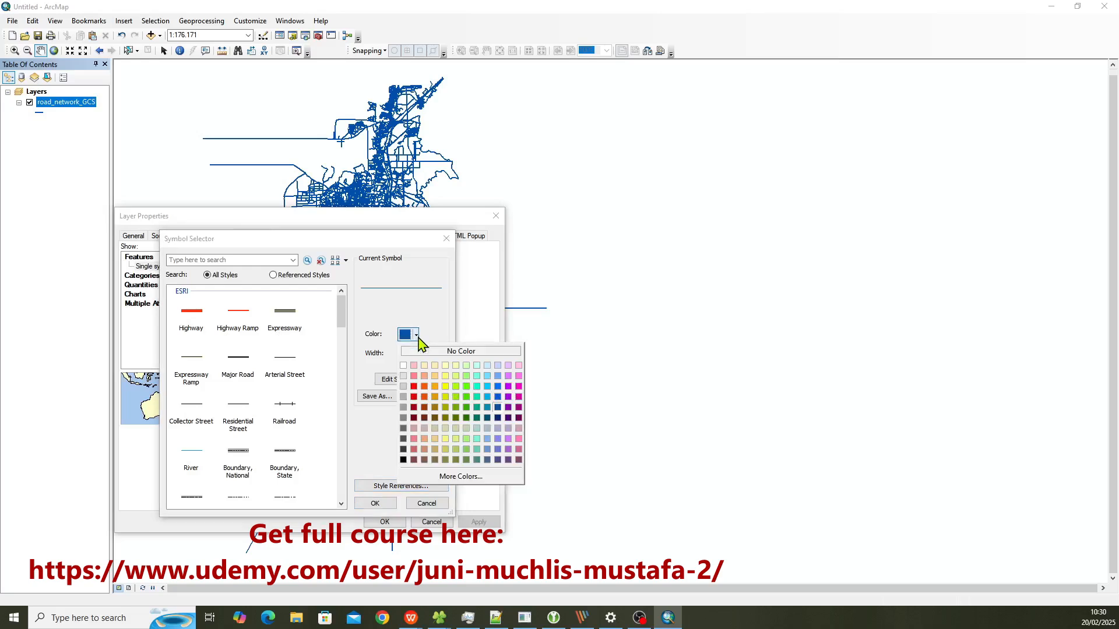
click(424, 397)
click(376, 504)
click(479, 522)
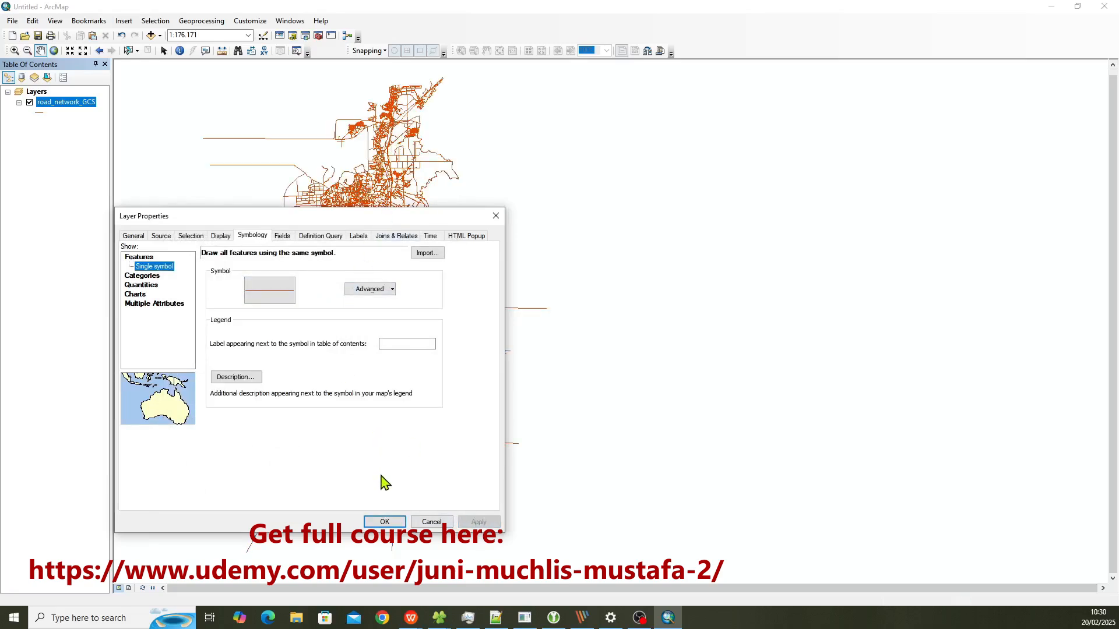
click(383, 521)
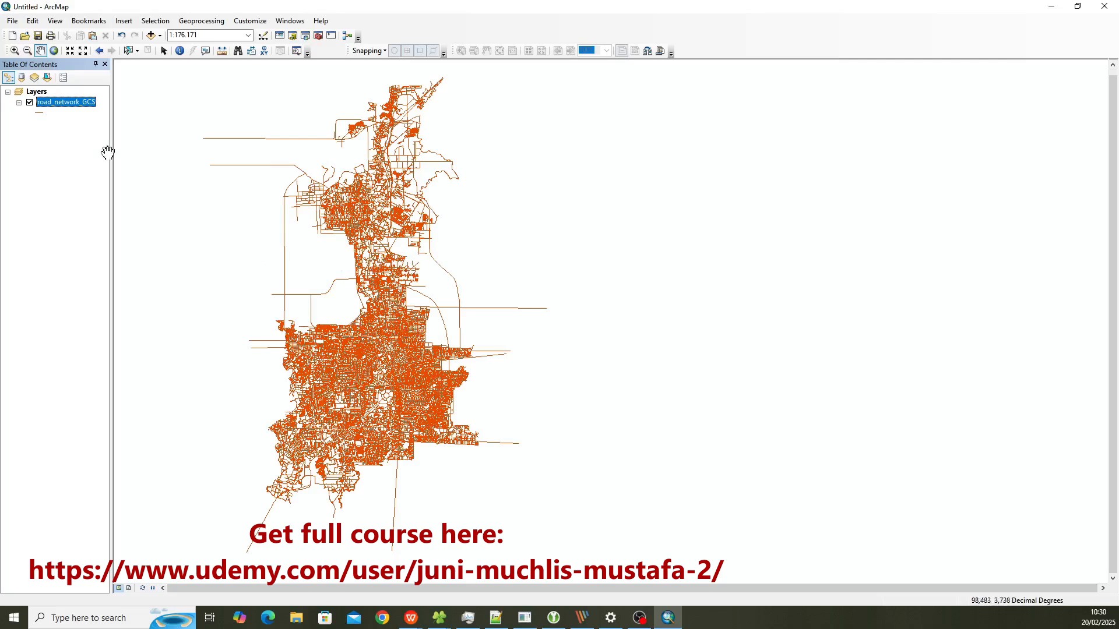
Step: Preview several ESRI line symbols, including Railroad, for the road_network_GCS layer and apply the Major Road symbol
click(39, 113)
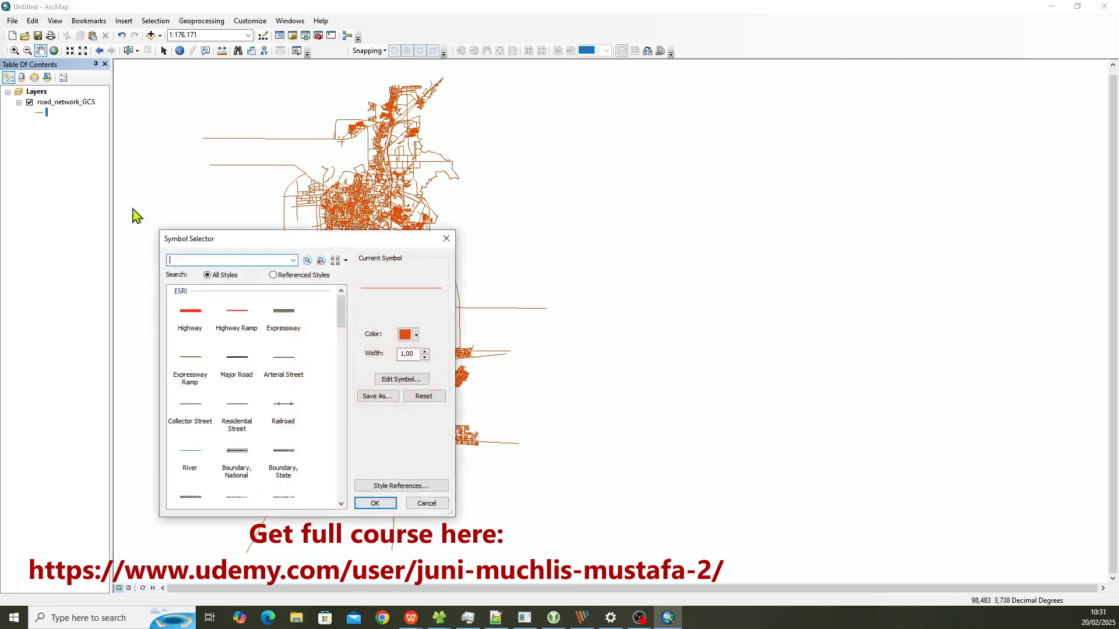
drag(313, 251, 296, 211)
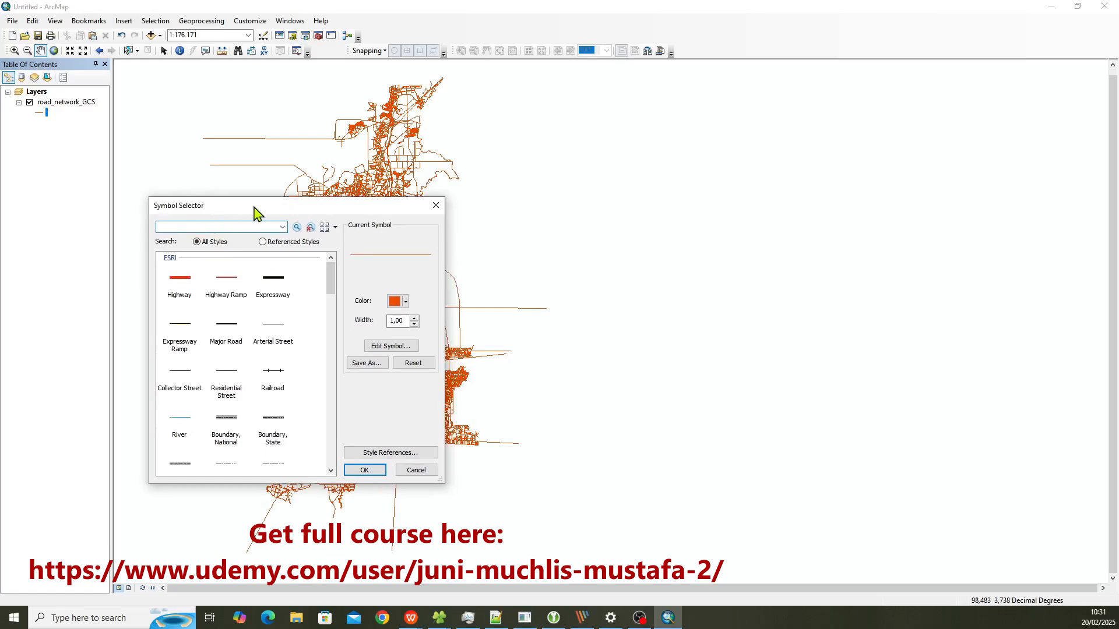
click(226, 291)
click(194, 334)
click(214, 337)
click(260, 338)
click(275, 385)
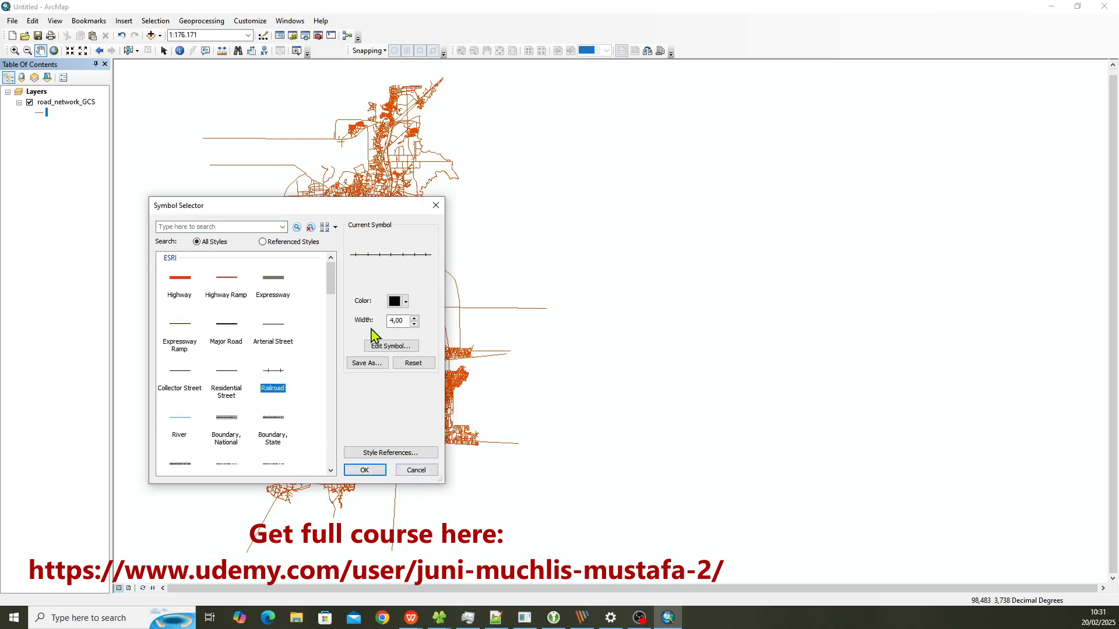
click(227, 330)
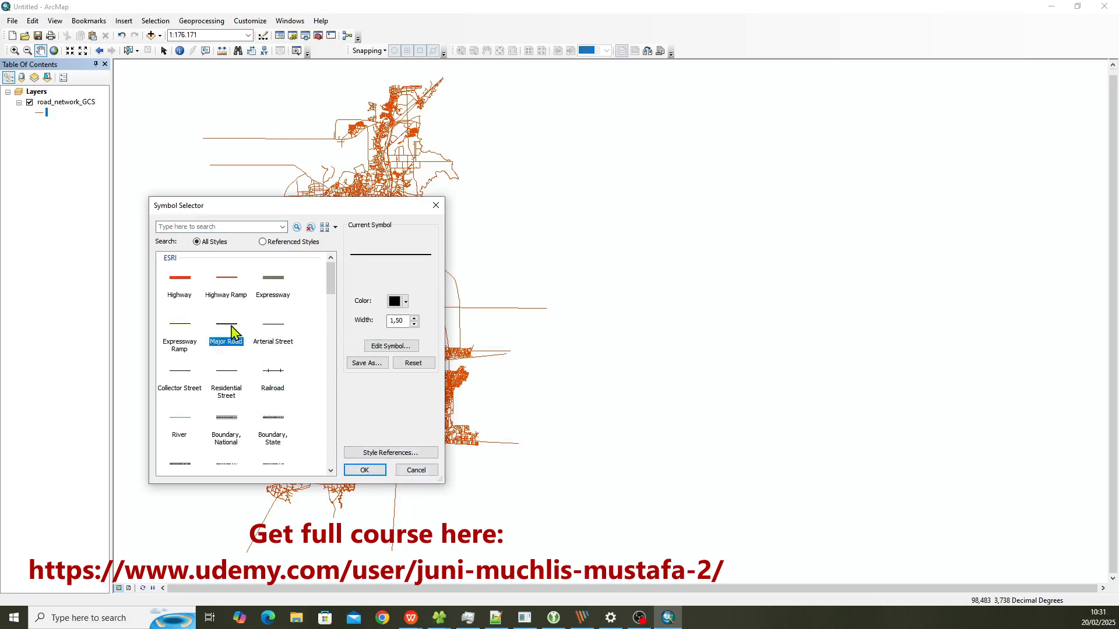
click(366, 471)
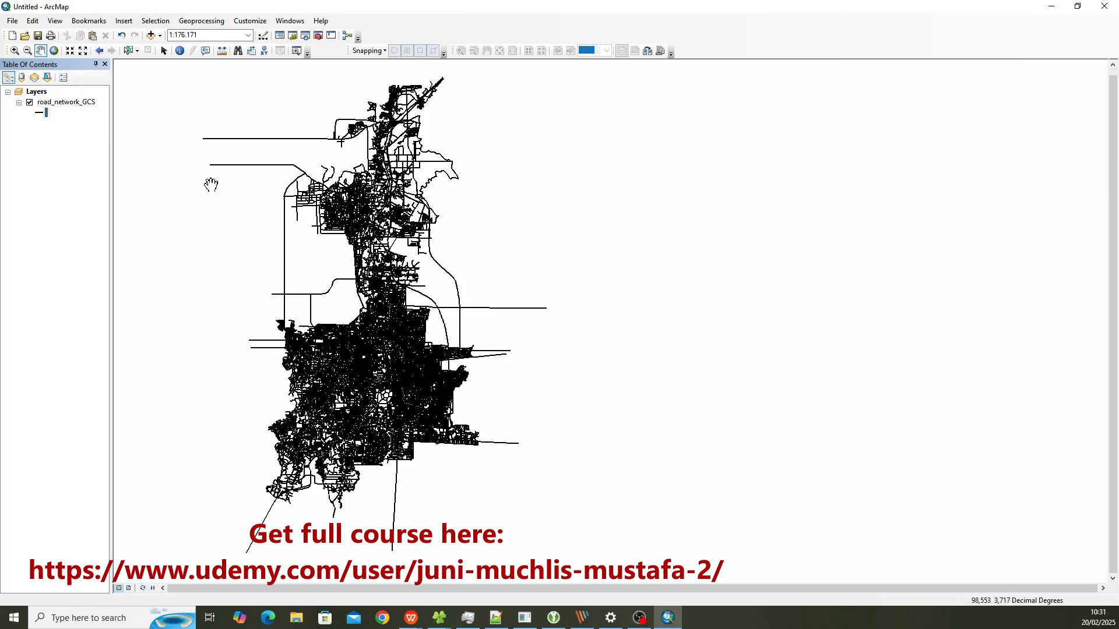
Step: Set the road_network_GCS line symbol's colour to red and its width to 1, and apply it to the map
click(43, 117)
click(400, 302)
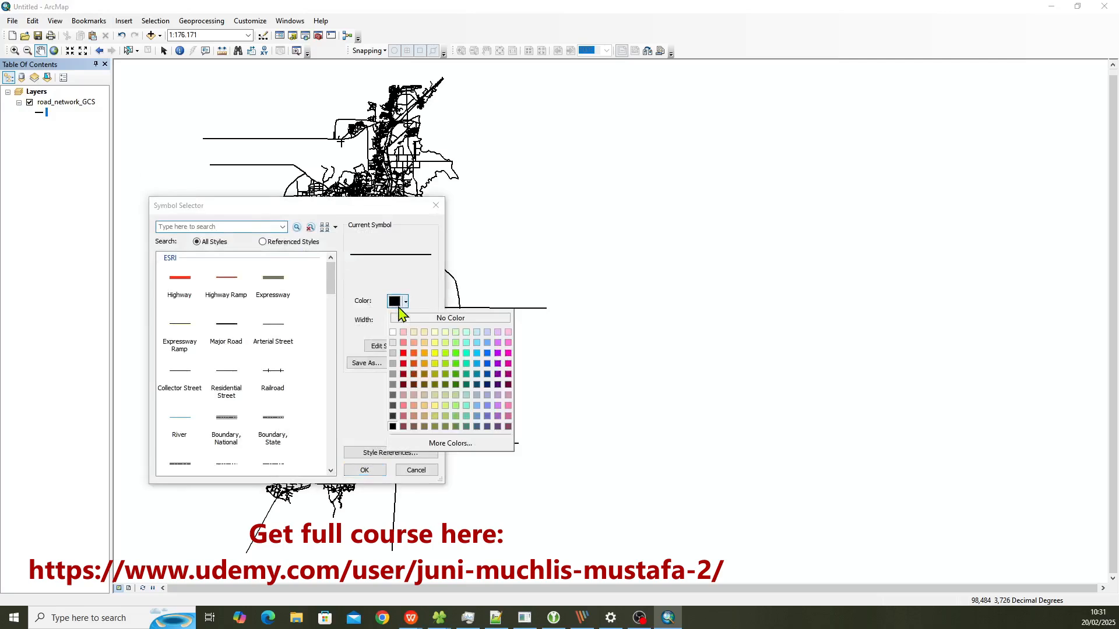
click(403, 364)
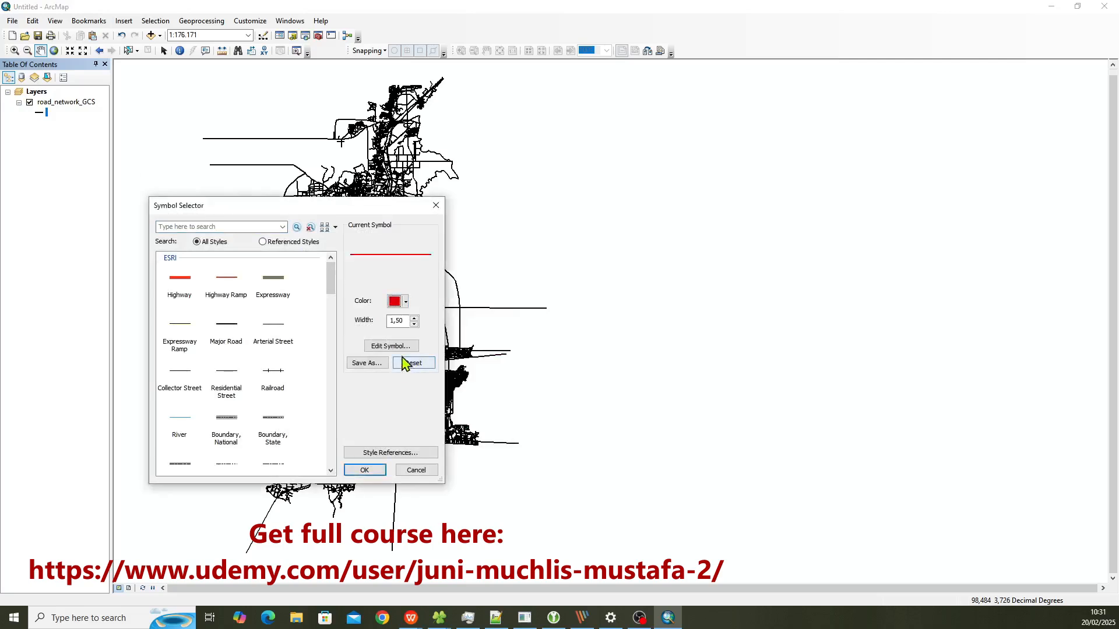
click(414, 324)
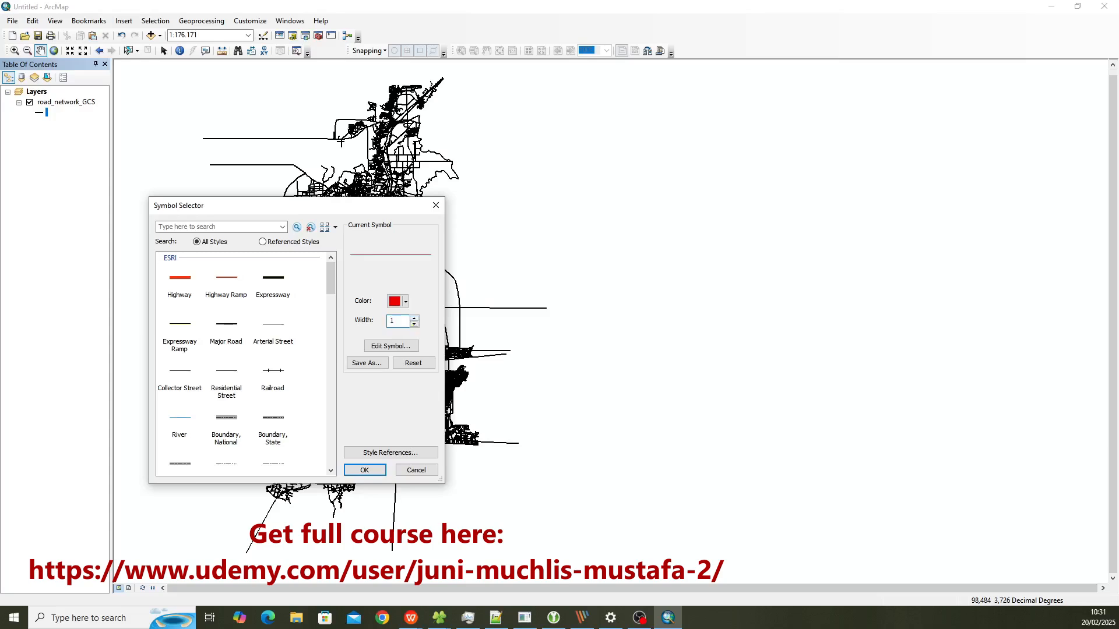
click(365, 470)
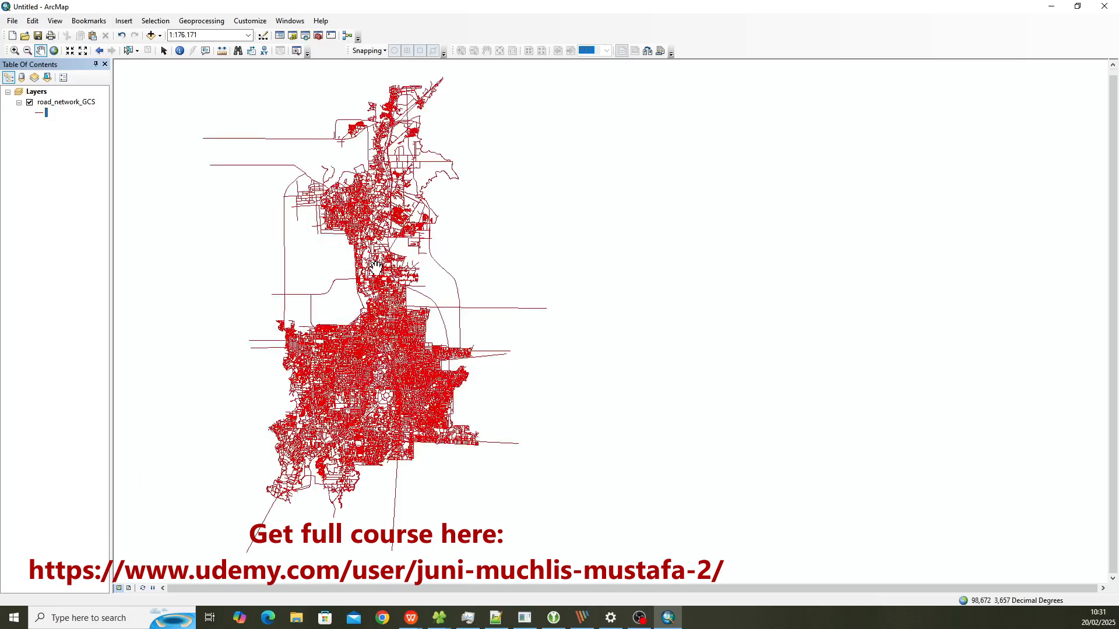
drag(312, 149, 294, 159)
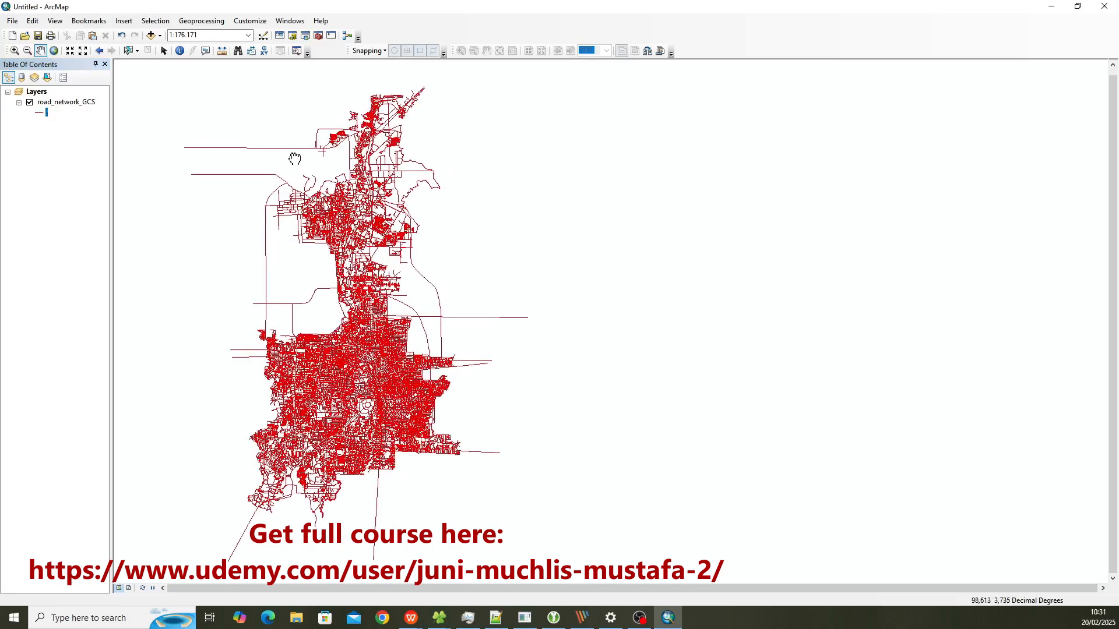